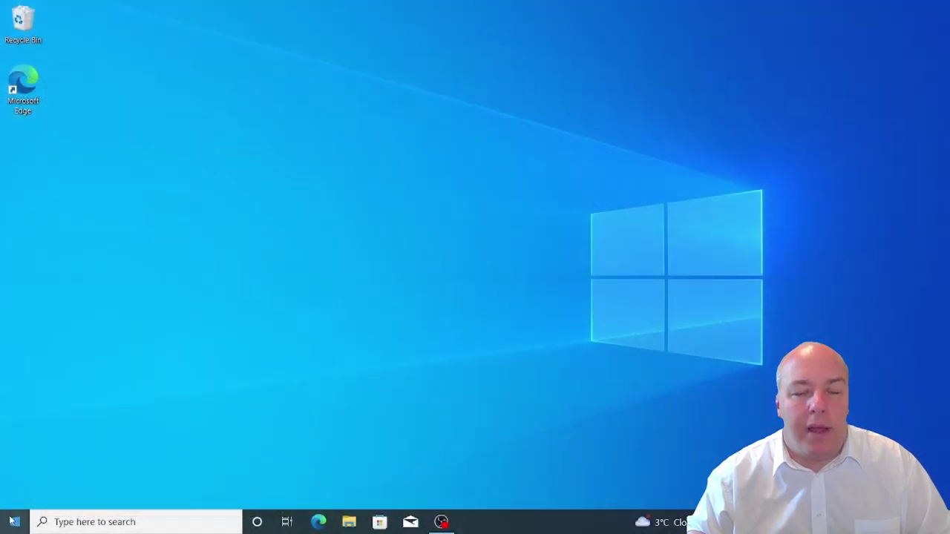
# Step: Launch Settings from the Start menu and go to System's Display page
pyautogui.click(15, 522)
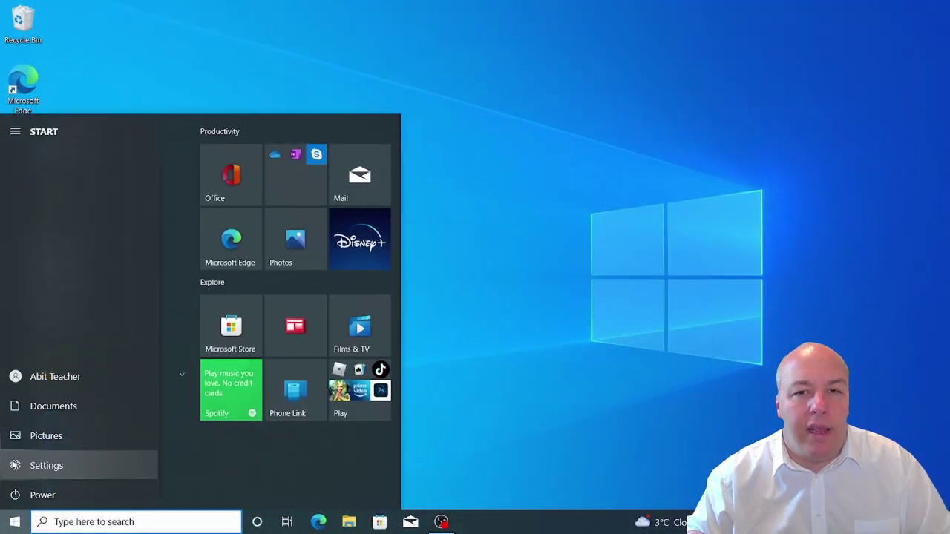
pyautogui.click(12, 463)
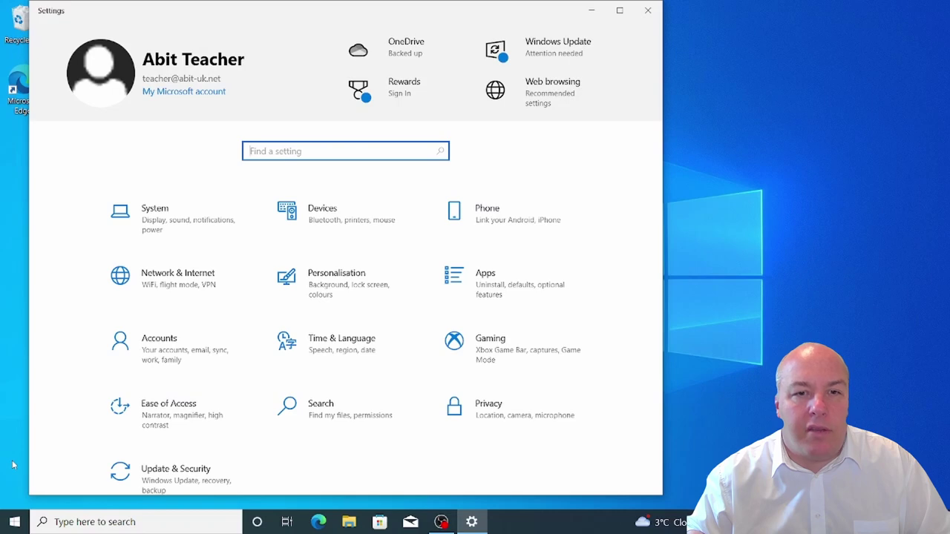
pyautogui.click(153, 240)
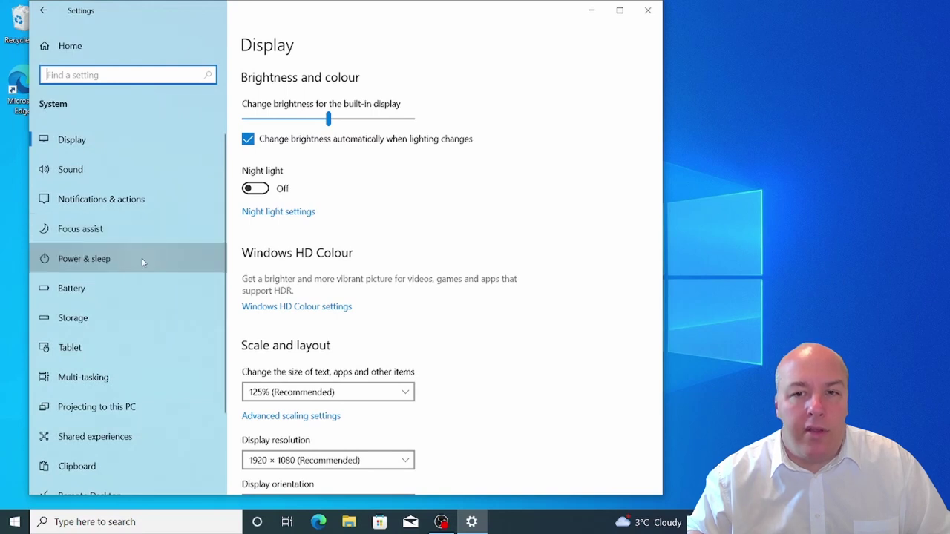
# Step: Show the Power & sleep page with screen and sleep timeouts
pyautogui.click(141, 258)
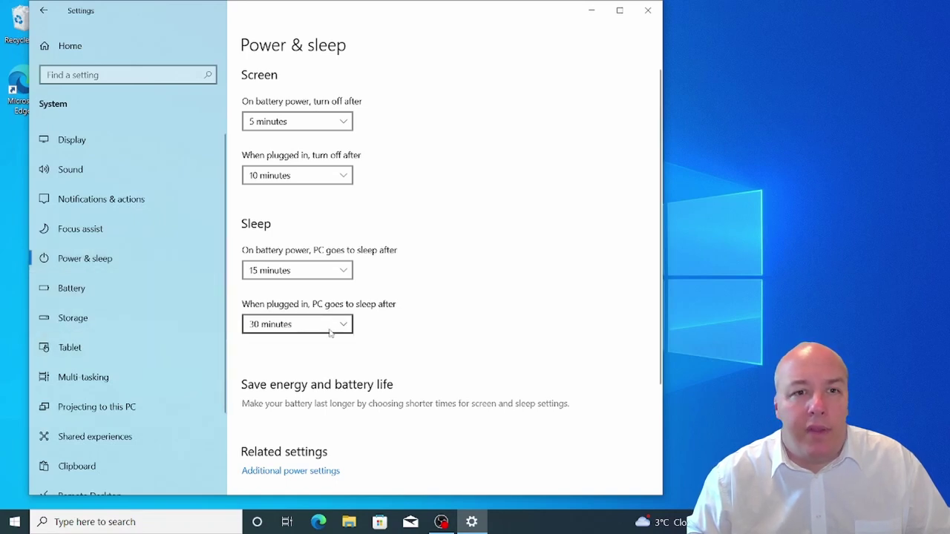
# Step: Open Additional power settings under Related settings to view the Balanced plan
pyautogui.scroll(-2, 400, 322)
pyautogui.scroll(-1, 406, 322)
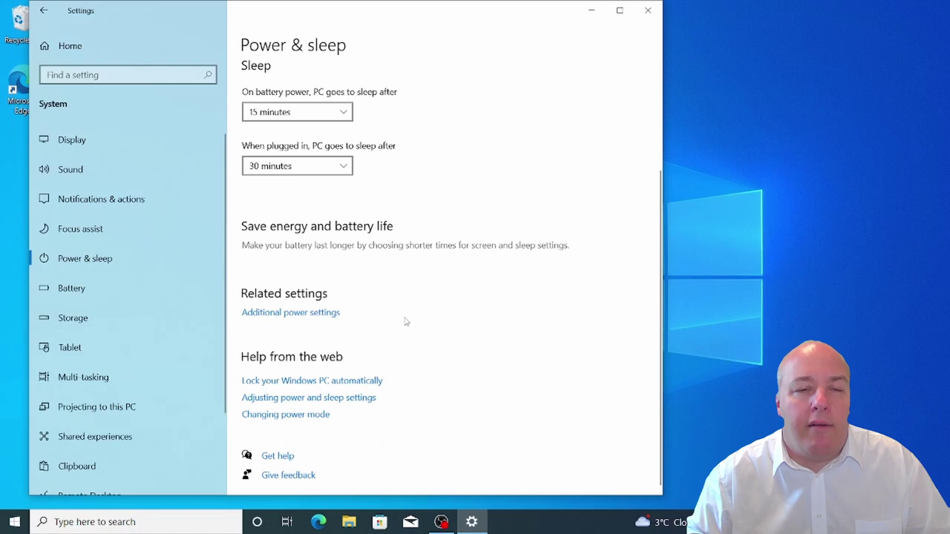
pyautogui.click(311, 318)
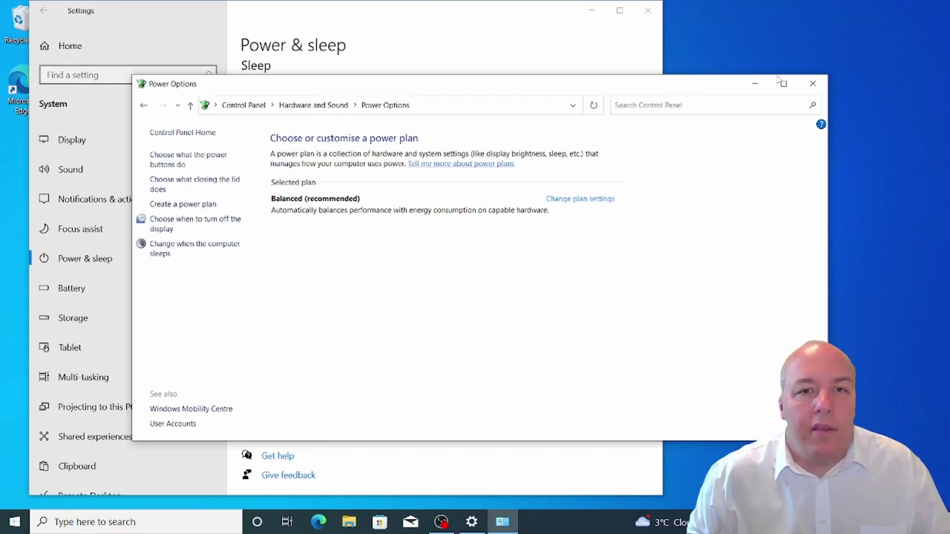
# Step: Close the Control Panel Power Options window
pyautogui.click(813, 84)
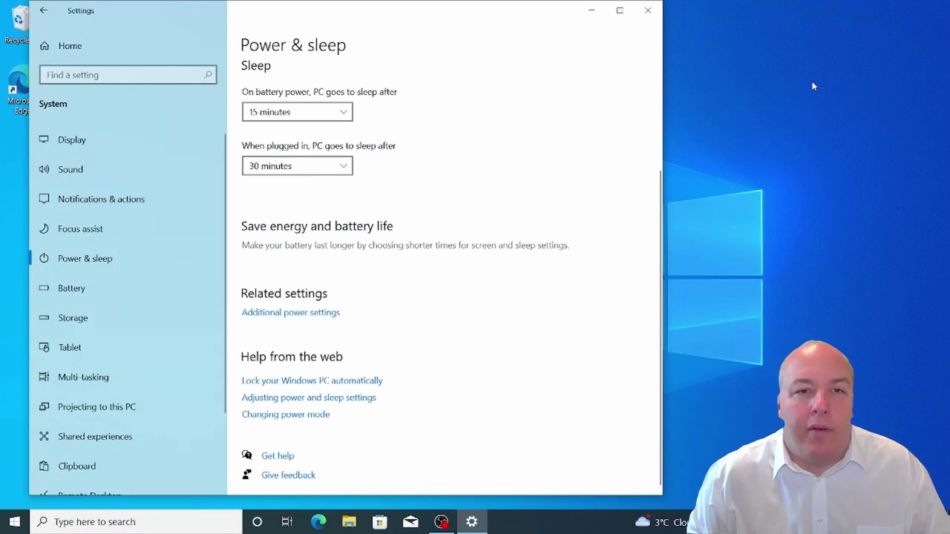
pyautogui.scroll(2, 490, 360)
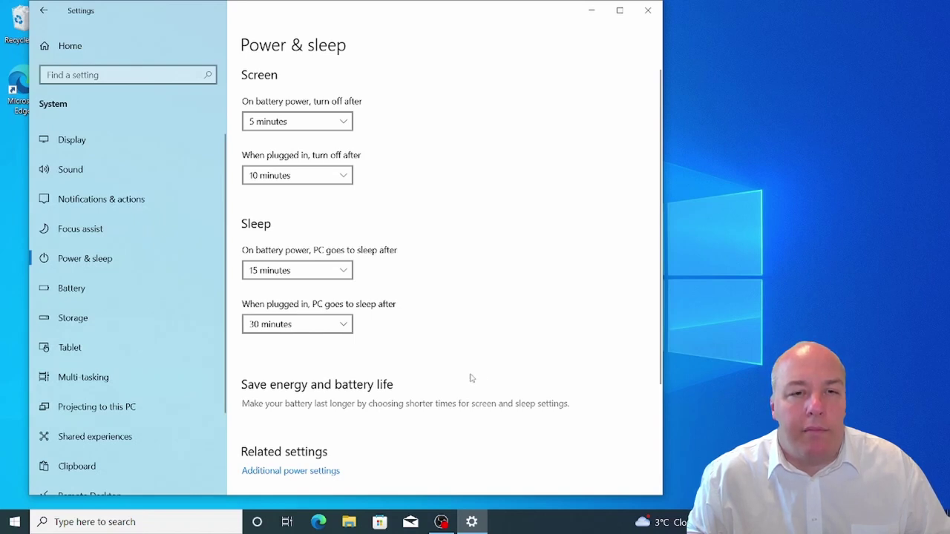
# Step: Show the Battery page with the 91% charge and battery saver options
pyautogui.click(105, 294)
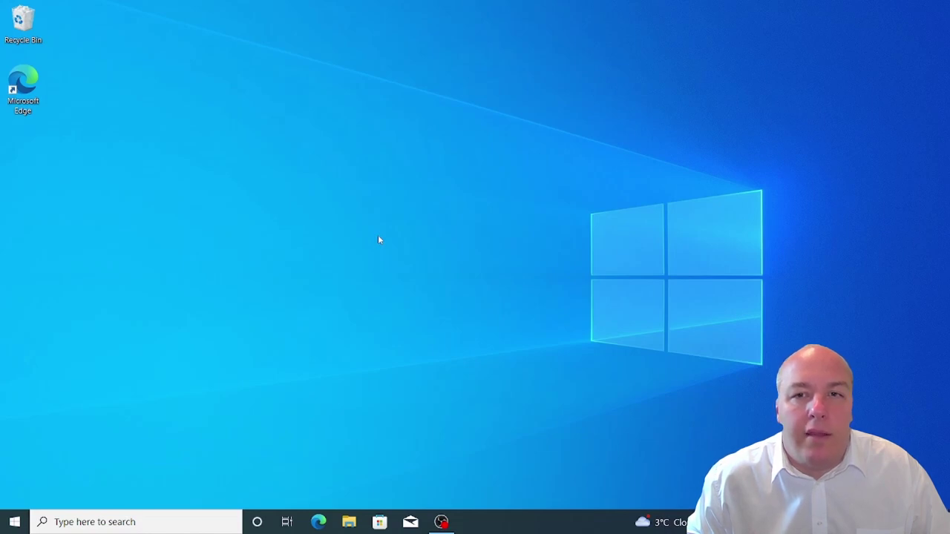
# Step: Launch Settings from Start and go to Ease of Access's Display page
pyautogui.click(15, 522)
pyautogui.click(22, 465)
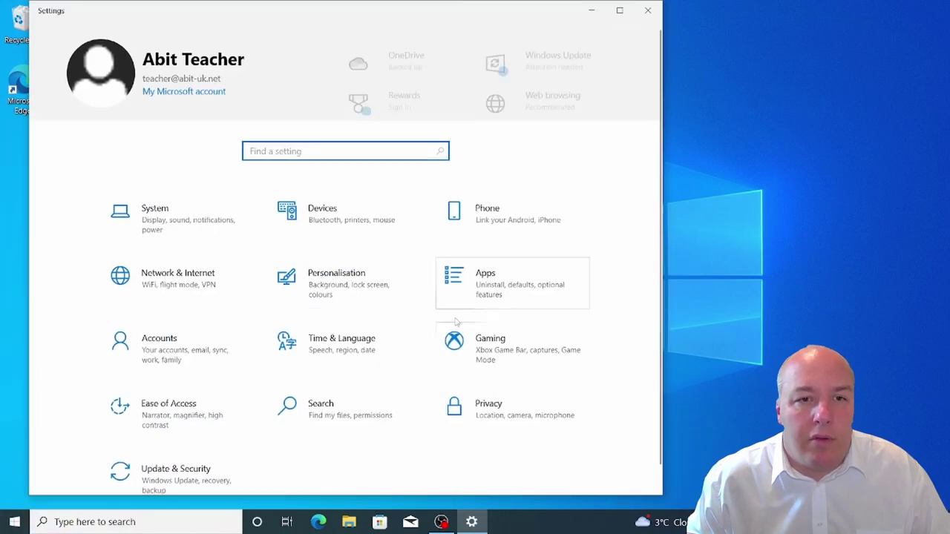
pyautogui.click(162, 423)
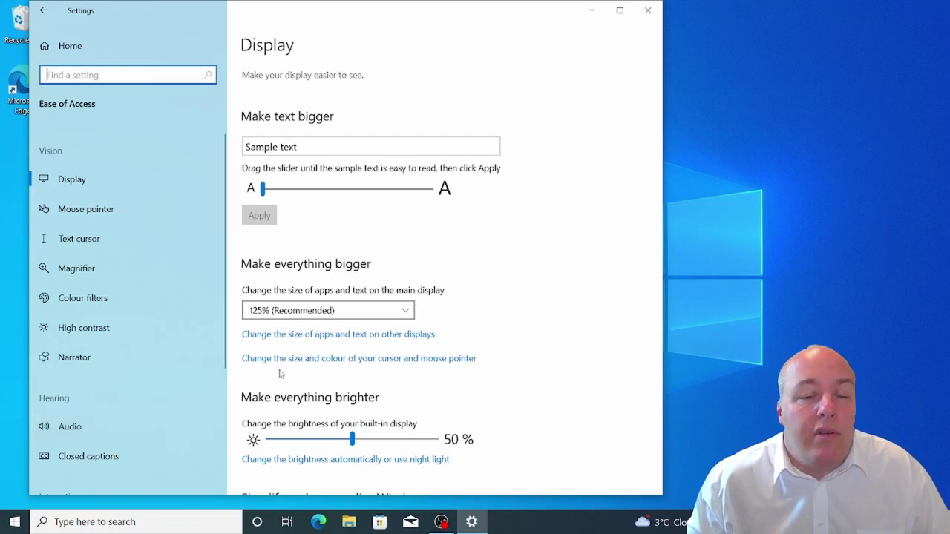
# Step: Turn Narrator on, scroll through its voice options, then turn it off again
pyautogui.click(121, 362)
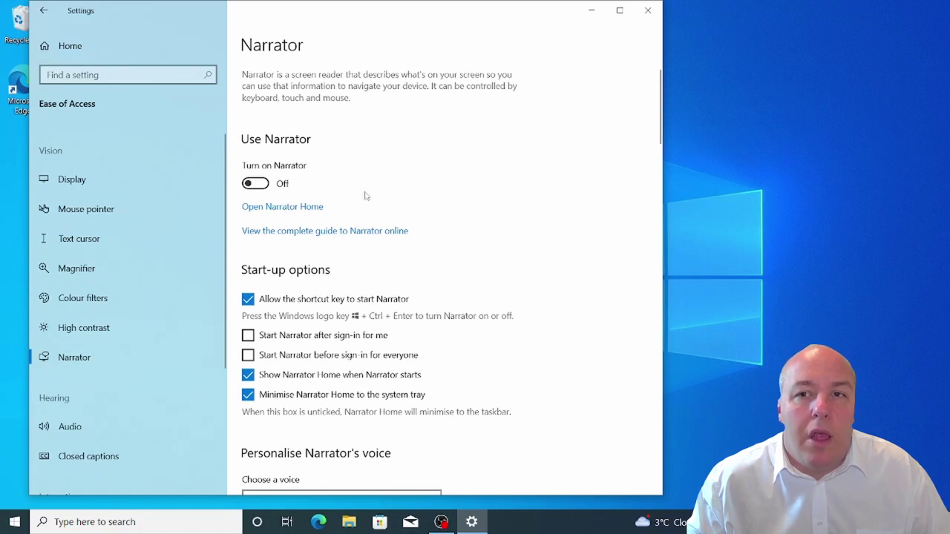
pyautogui.press('super+ctrl+Return')
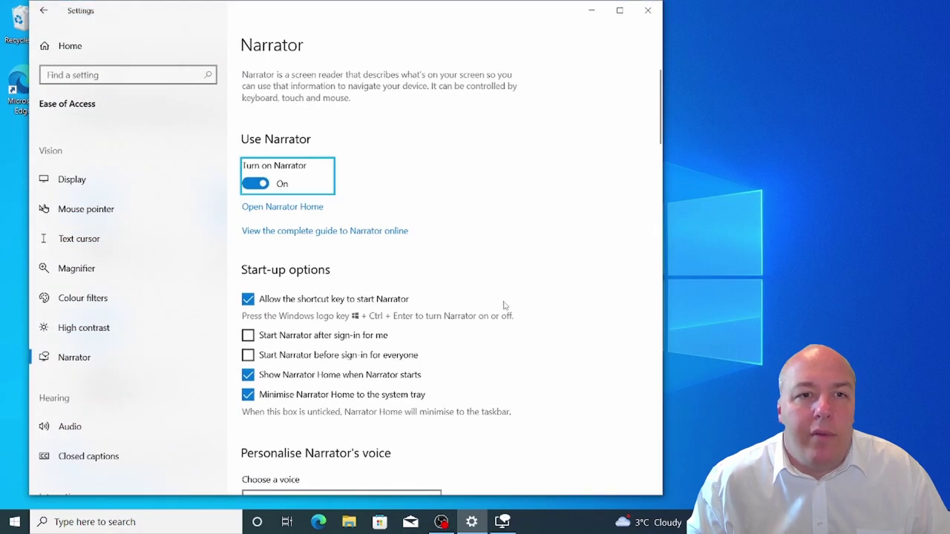
pyautogui.scroll(-5, 399, 342)
pyautogui.scroll(-1, 399, 342)
pyautogui.scroll(-1, 399, 340)
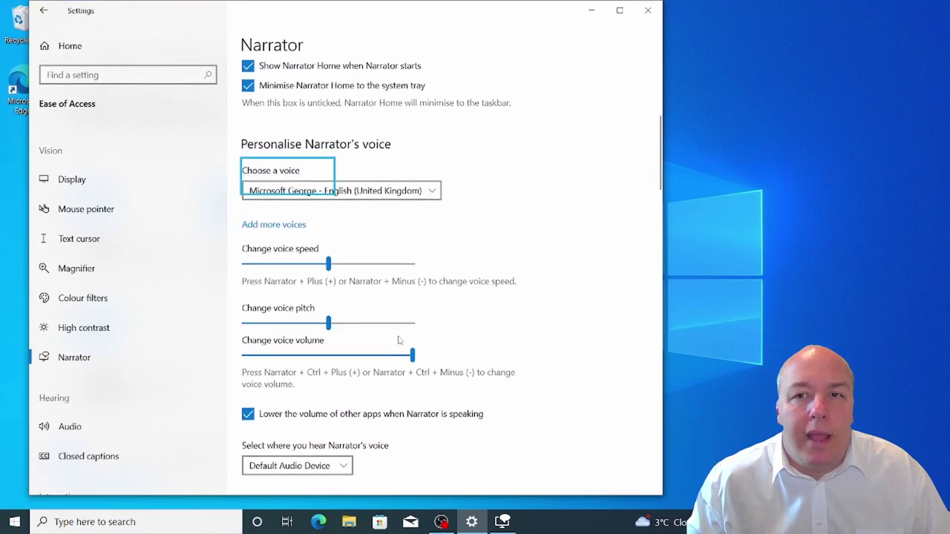
pyautogui.scroll(-2, 399, 340)
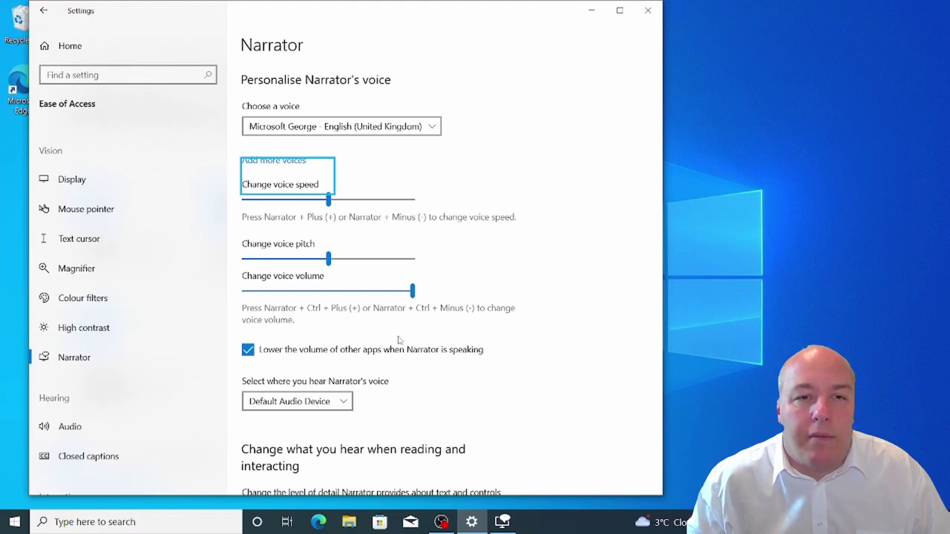
pyautogui.hotkey('shift', 'Tab')
pyautogui.hotkey('shift', 'Tab')
pyautogui.hotkey('shift', 'Tab')
pyautogui.hotkey('shift', 'Tab')
pyautogui.hotkey('shift', 'Tab')
pyautogui.hotkey('shift', 'Tab')
pyautogui.hotkey('shift', 'Tab')
pyautogui.hotkey('shift', 'Tab')
pyautogui.hotkey('shift', 'Tab')
pyautogui.hotkey('shift', 'Tab')
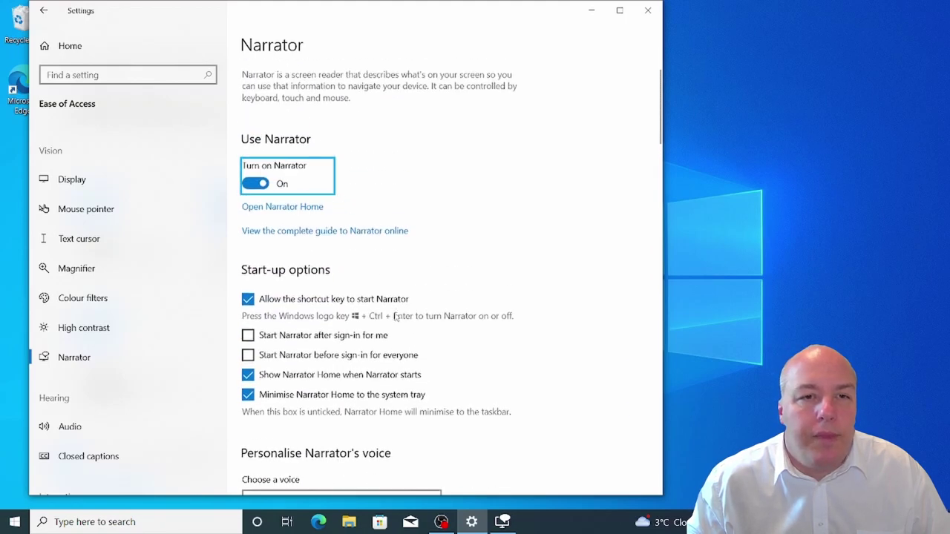
pyautogui.click(257, 184)
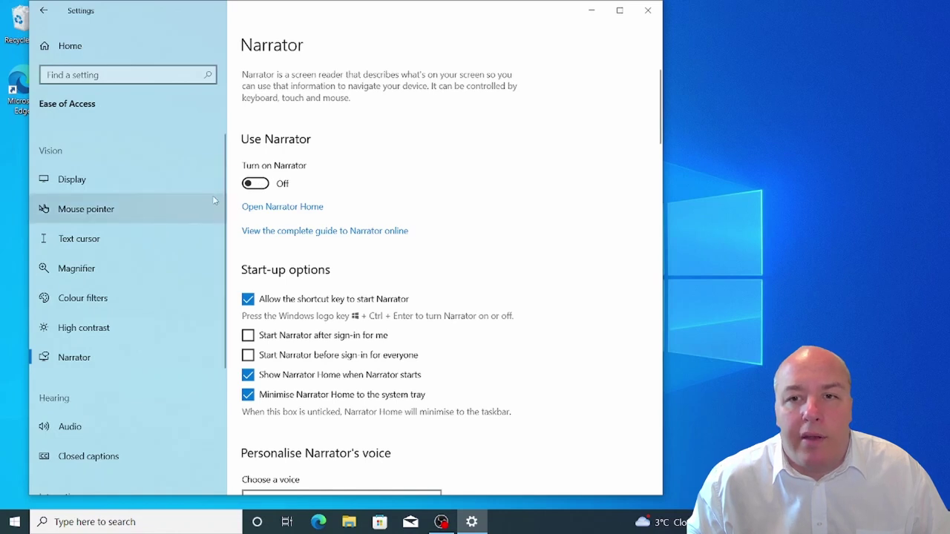
# Step: Turn Magnifier on, change zoom from 200% to 100% and back, then close it
pyautogui.click(159, 269)
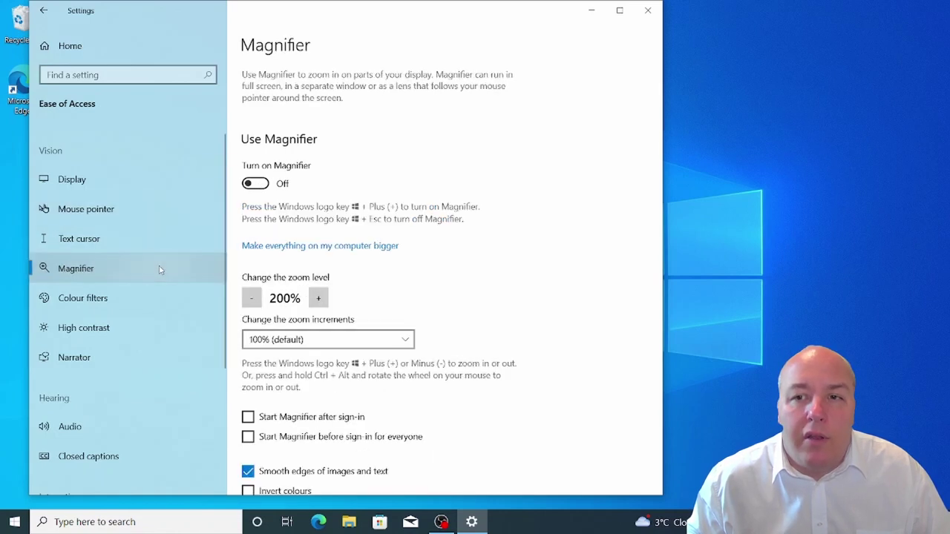
pyautogui.click(257, 183)
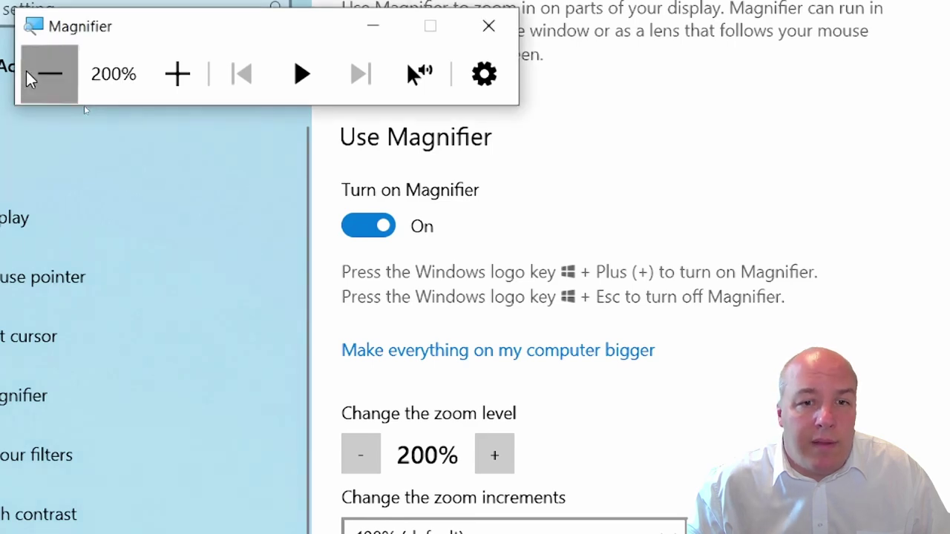
pyautogui.click(46, 77)
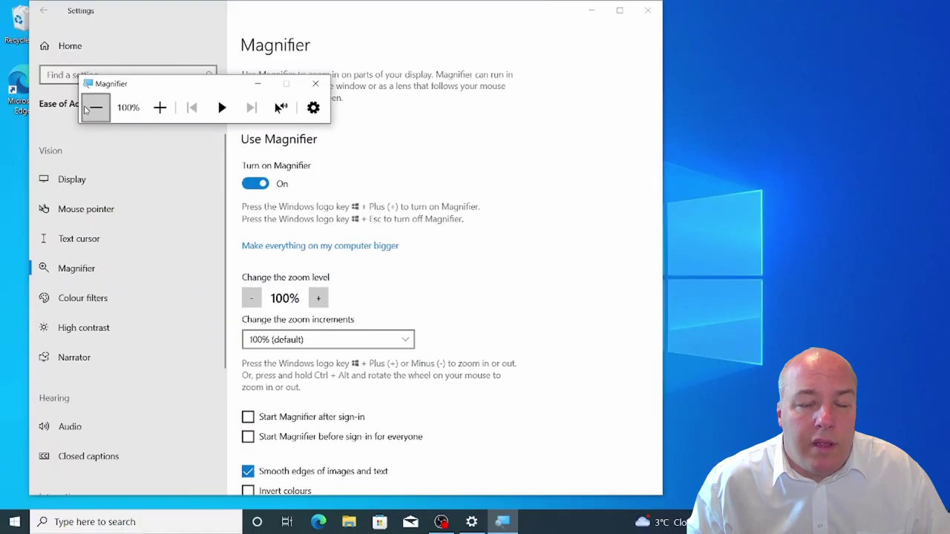
pyautogui.click(156, 108)
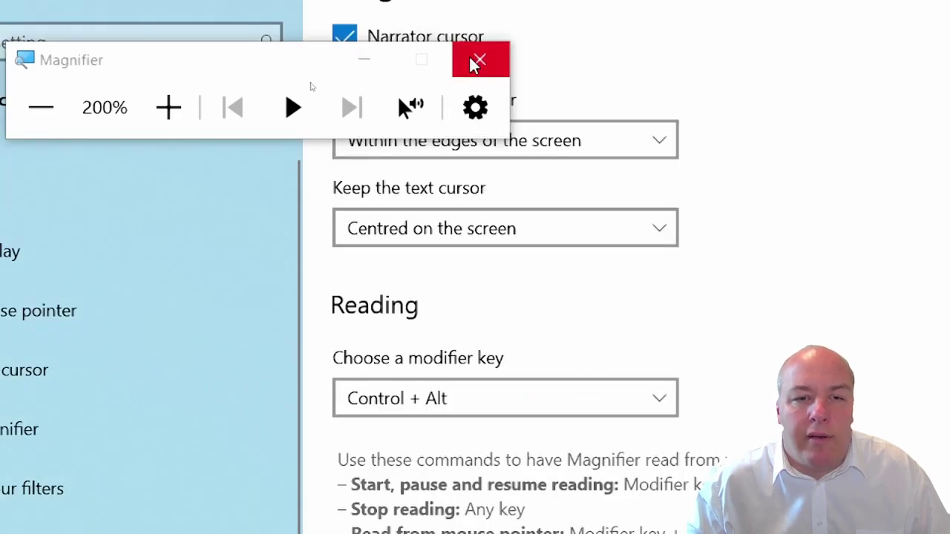
pyautogui.click(477, 60)
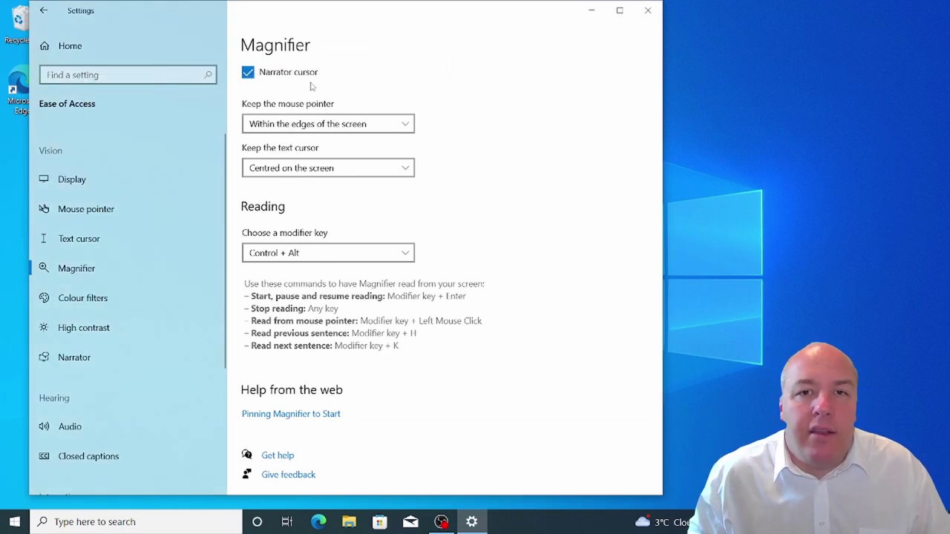
# Step: Turn high contrast on and apply High Contrast White, then High Contrast #1
pyautogui.click(150, 324)
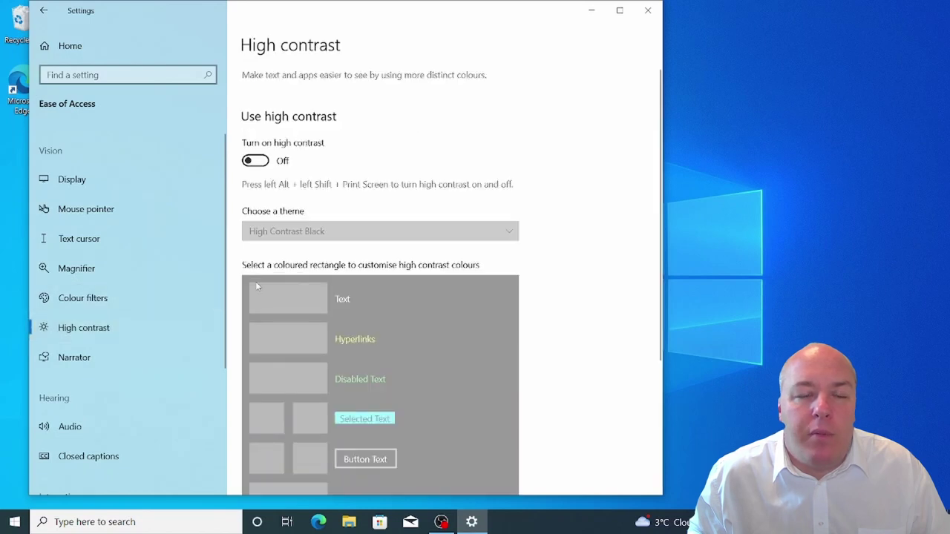
pyautogui.click(256, 162)
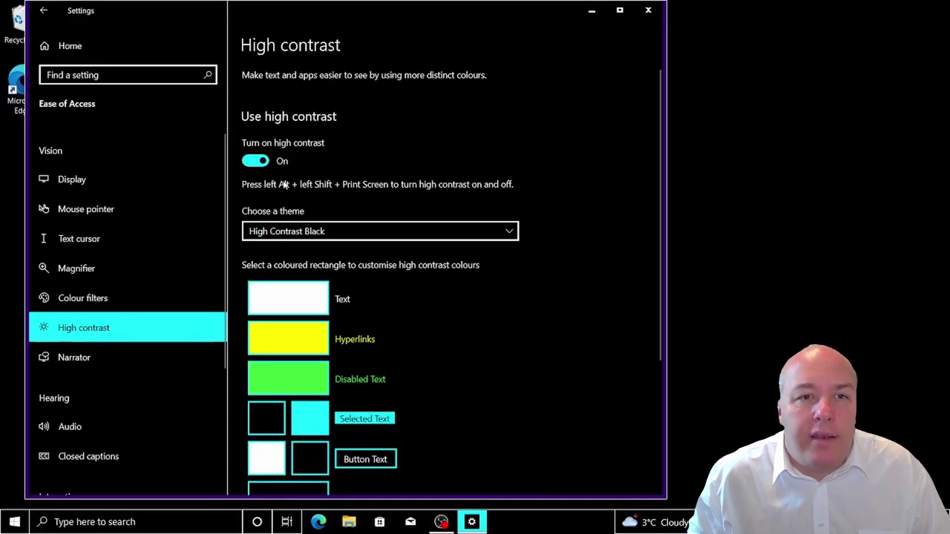
pyautogui.click(343, 233)
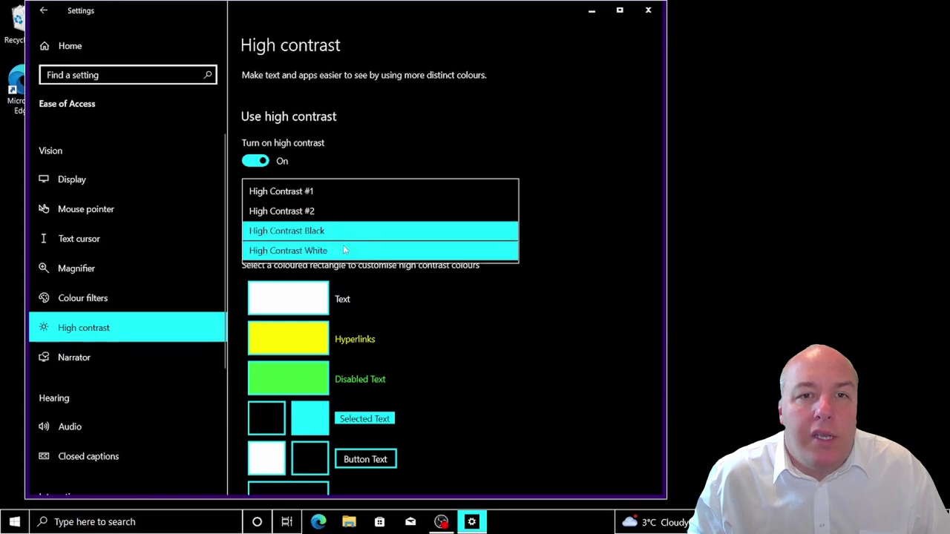
pyautogui.click(344, 249)
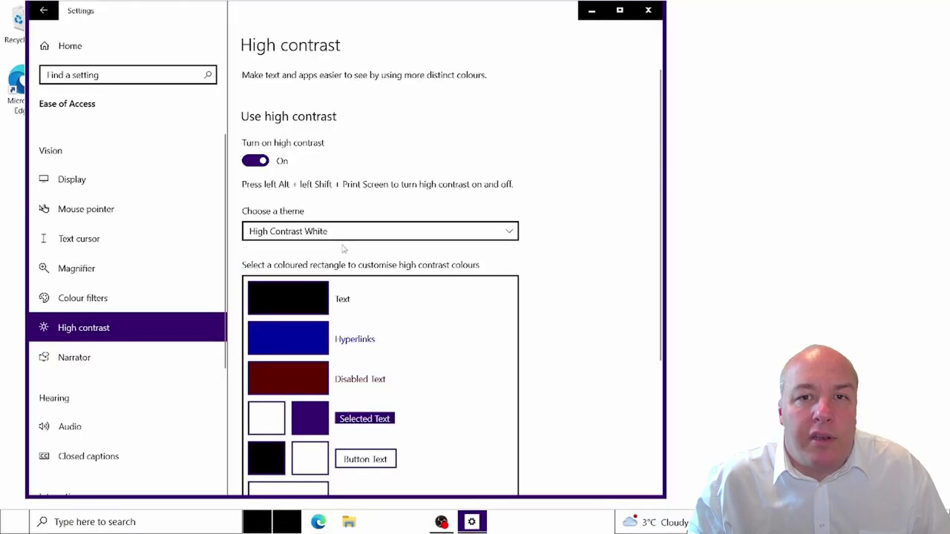
pyautogui.click(349, 236)
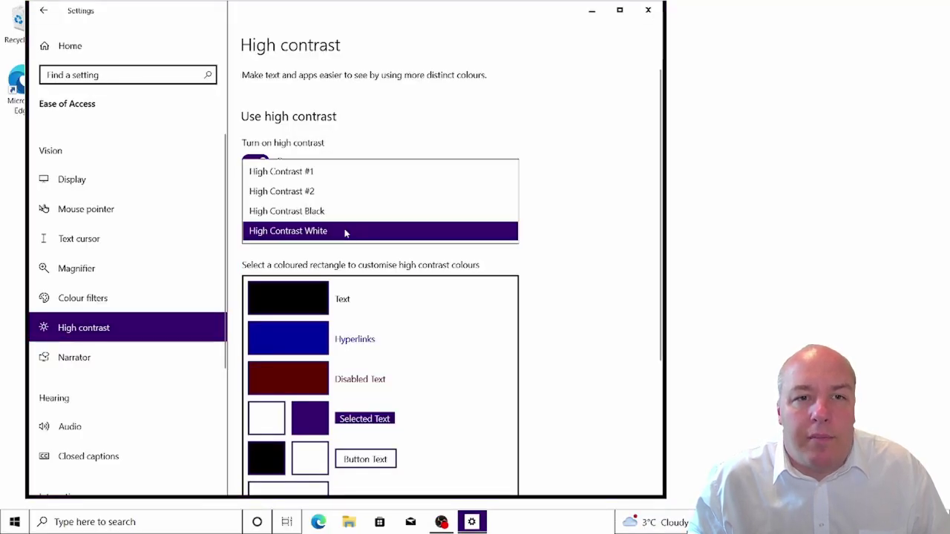
pyautogui.click(343, 178)
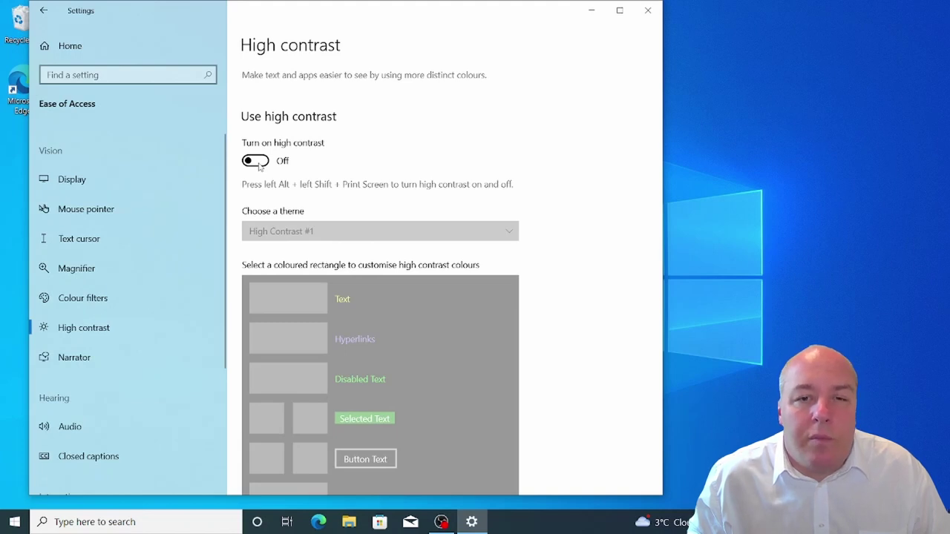
# Step: Turn on the On-Screen Keyboard from the Keyboard settings page
pyautogui.scroll(-3, 127, 236)
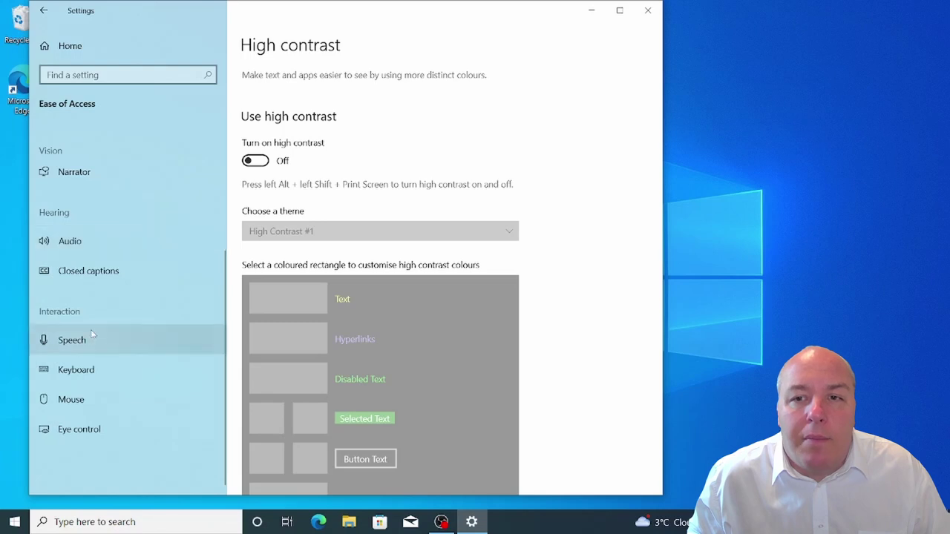
pyautogui.click(92, 369)
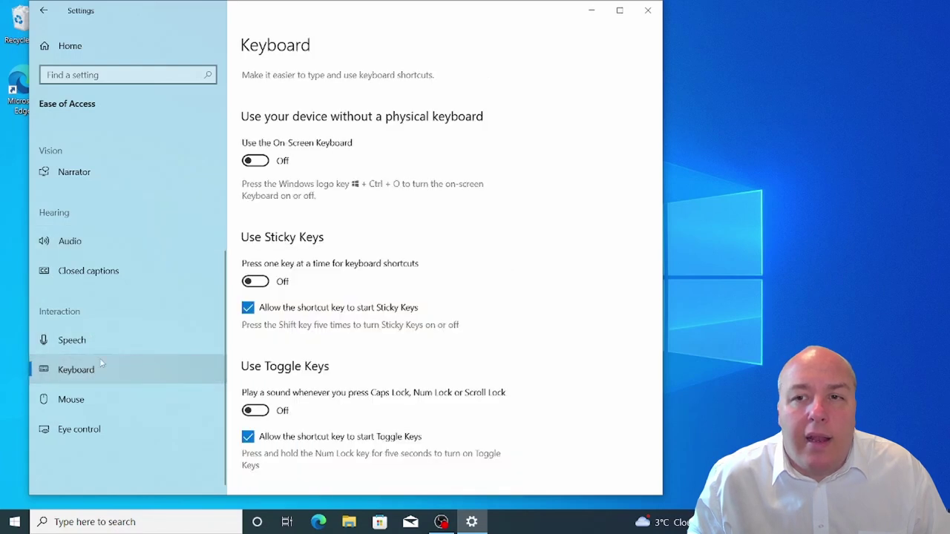
pyautogui.click(257, 164)
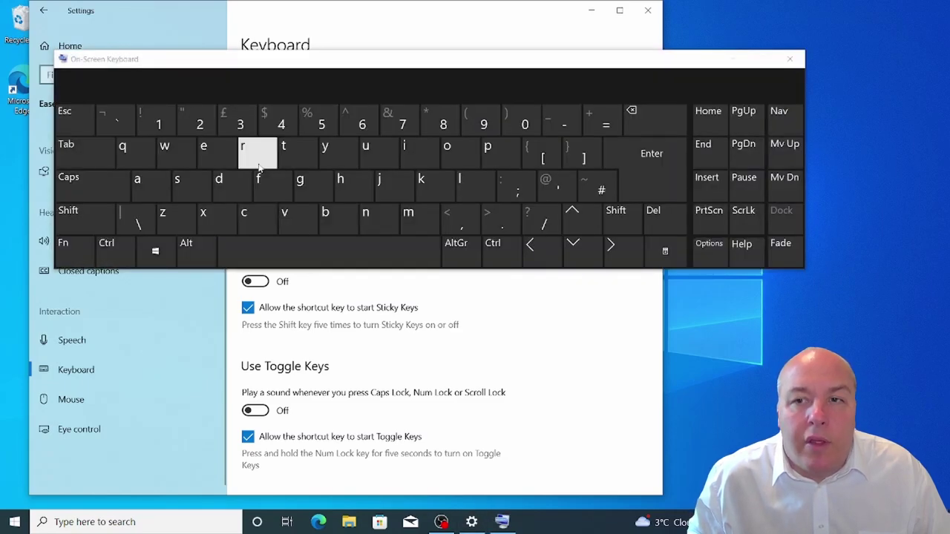
# Step: Toggle Shift and Ctrl on the On-Screen Keyboard, then close it
pyautogui.click(59, 226)
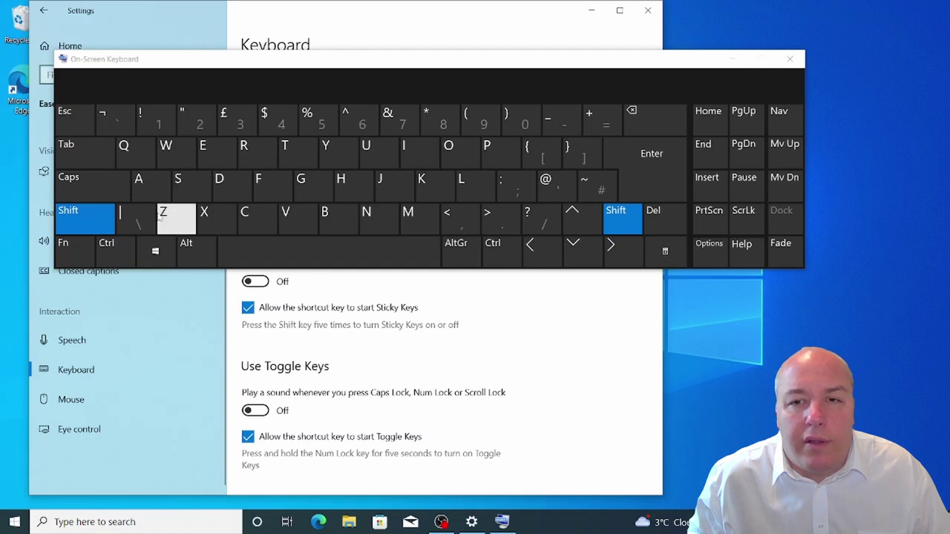
pyautogui.click(88, 215)
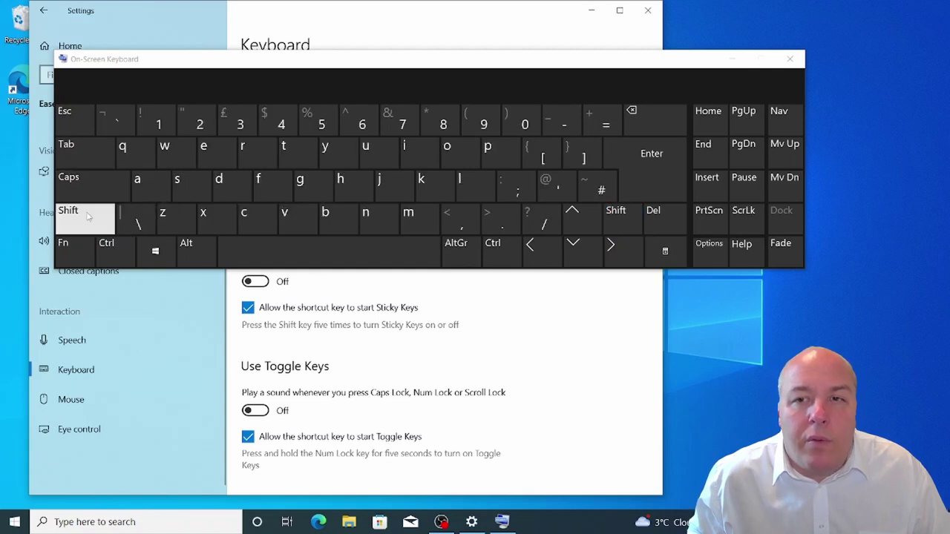
pyautogui.click(106, 250)
pyautogui.click(104, 250)
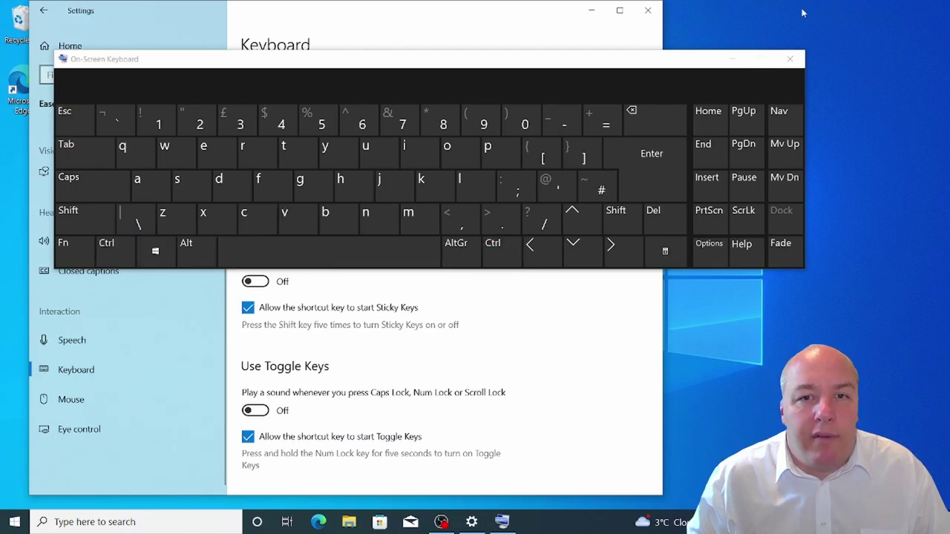
pyautogui.click(790, 61)
pyautogui.click(789, 61)
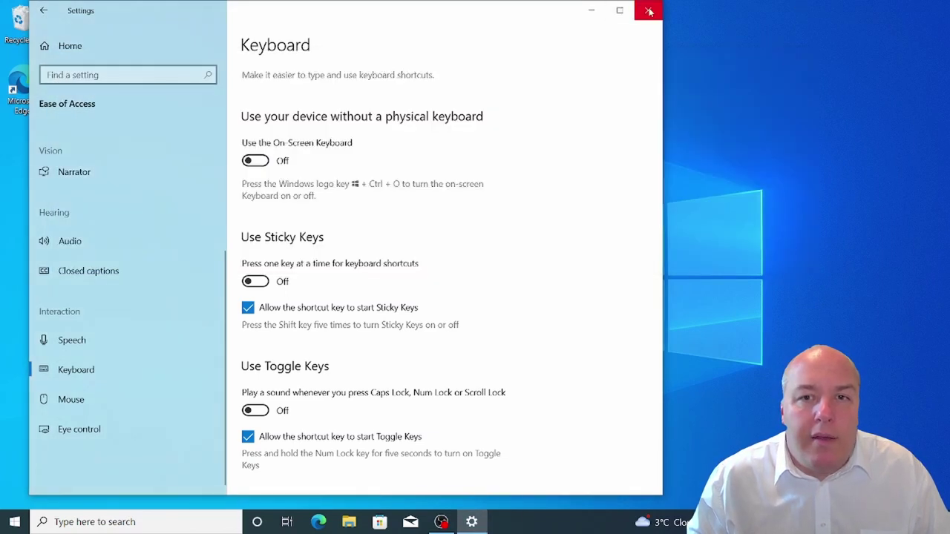
# Step: Close the Settings window, leaving only the empty Windows 10 desktop
pyautogui.click(649, 11)
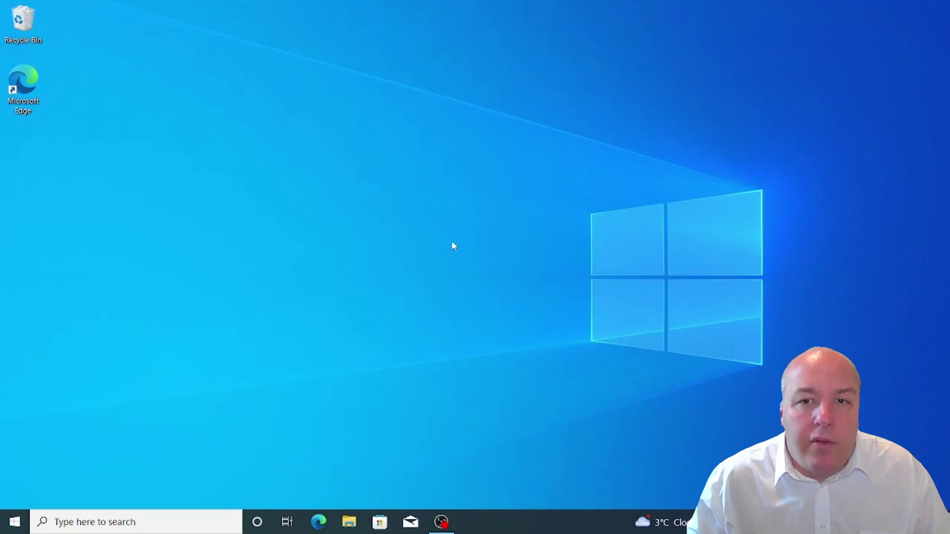
# Step: Launch Word from Start on a blank Document1 and turn on Dictate for English (United Kingdom)
pyautogui.click(15, 522)
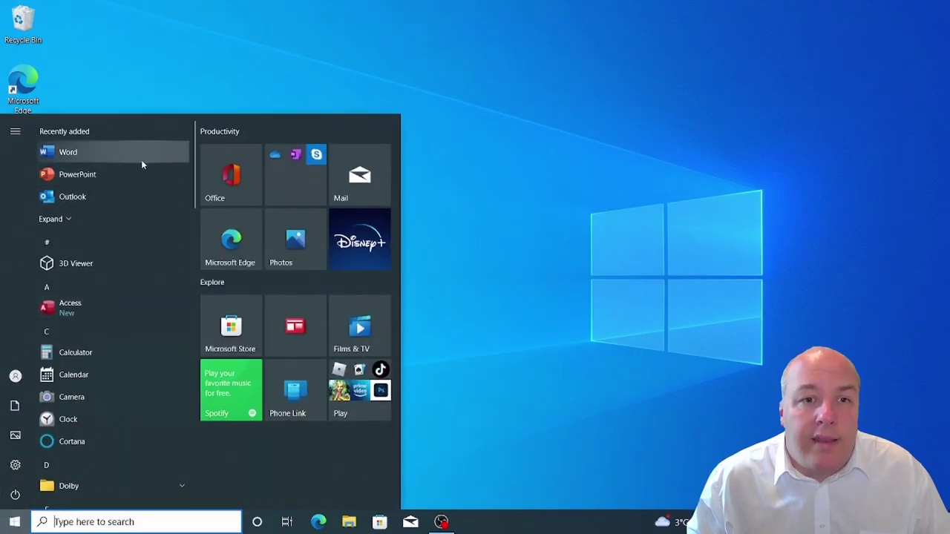
pyautogui.click(140, 152)
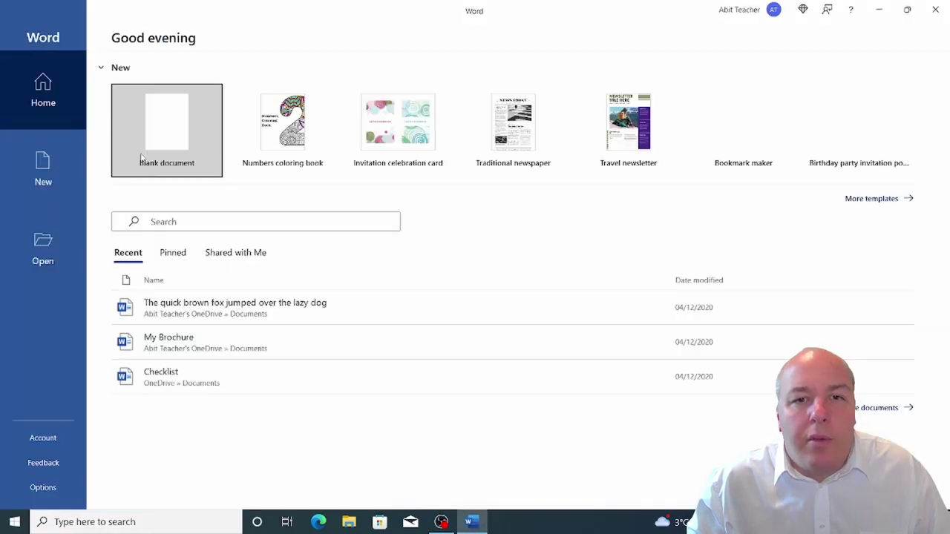
pyautogui.click(151, 135)
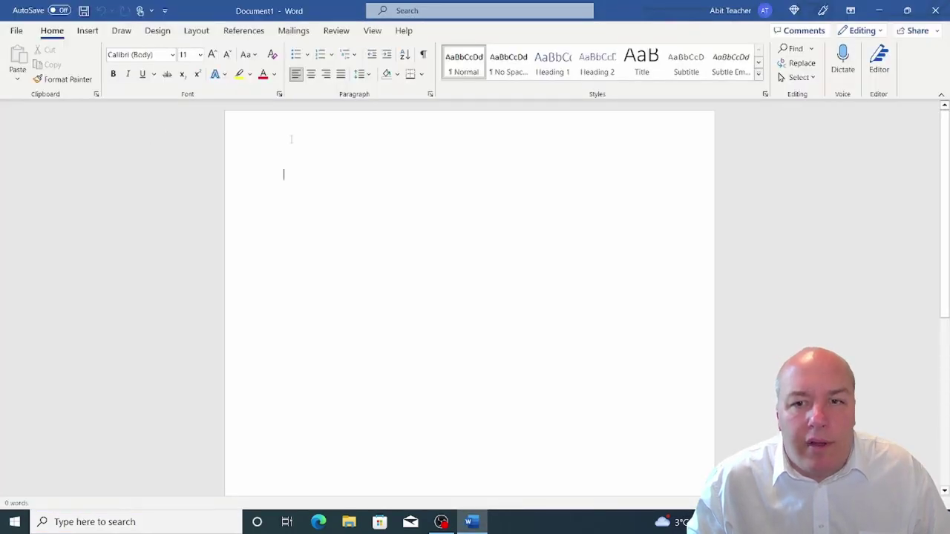
pyautogui.click(835, 59)
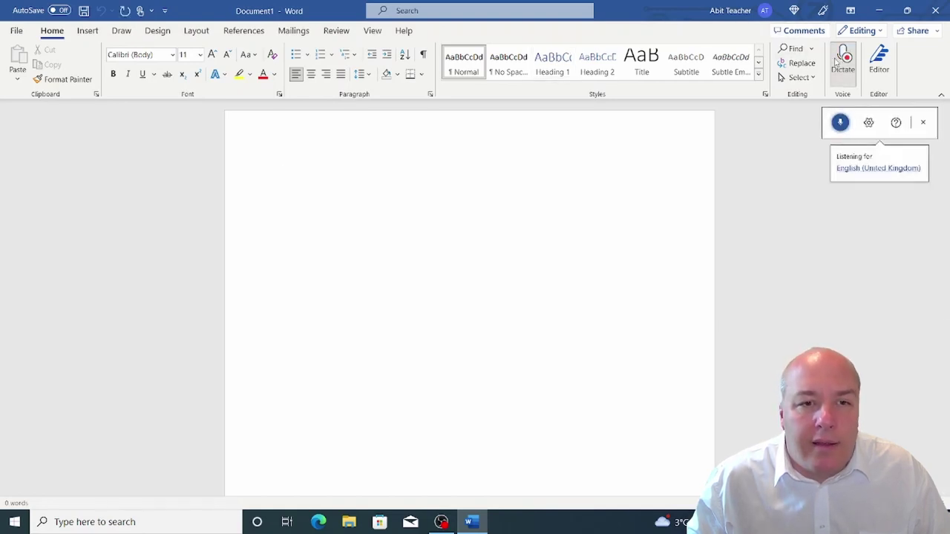